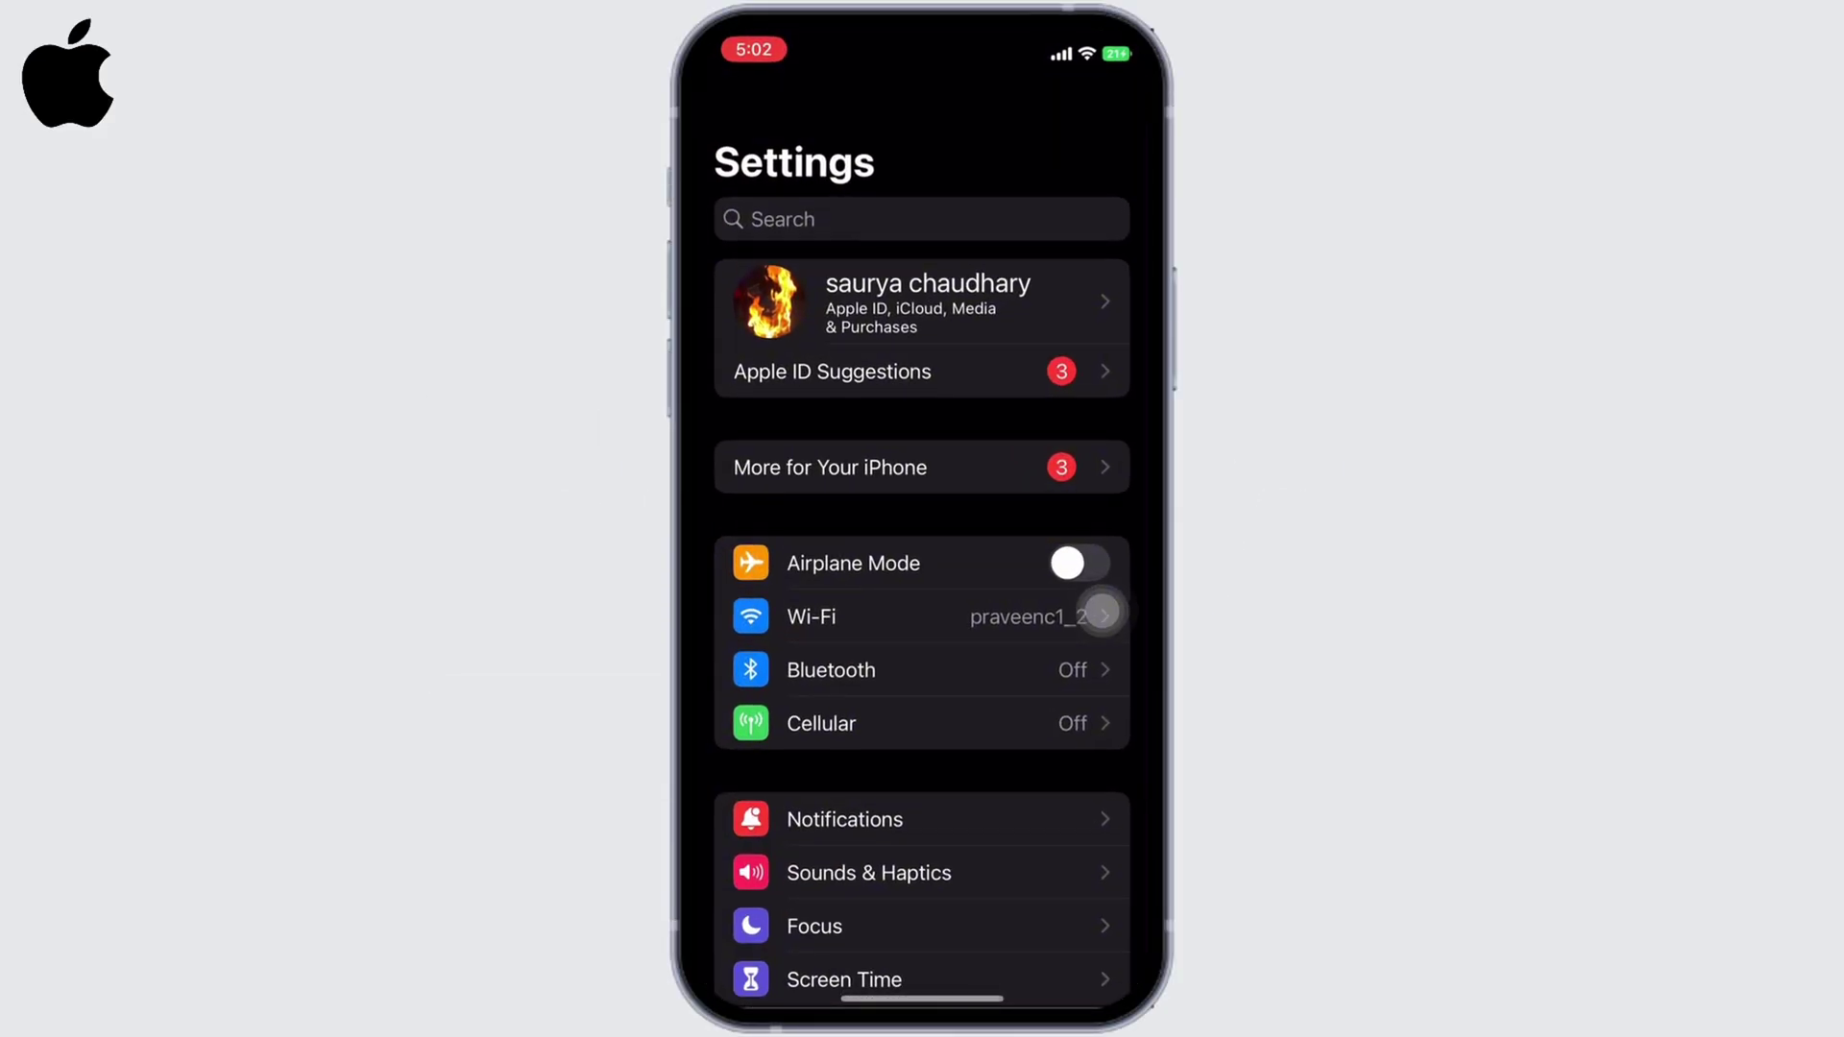
{"action": "scroll", "coordinate": [1104, 615], "scroll_direction": "down", "scroll_amount": 5}
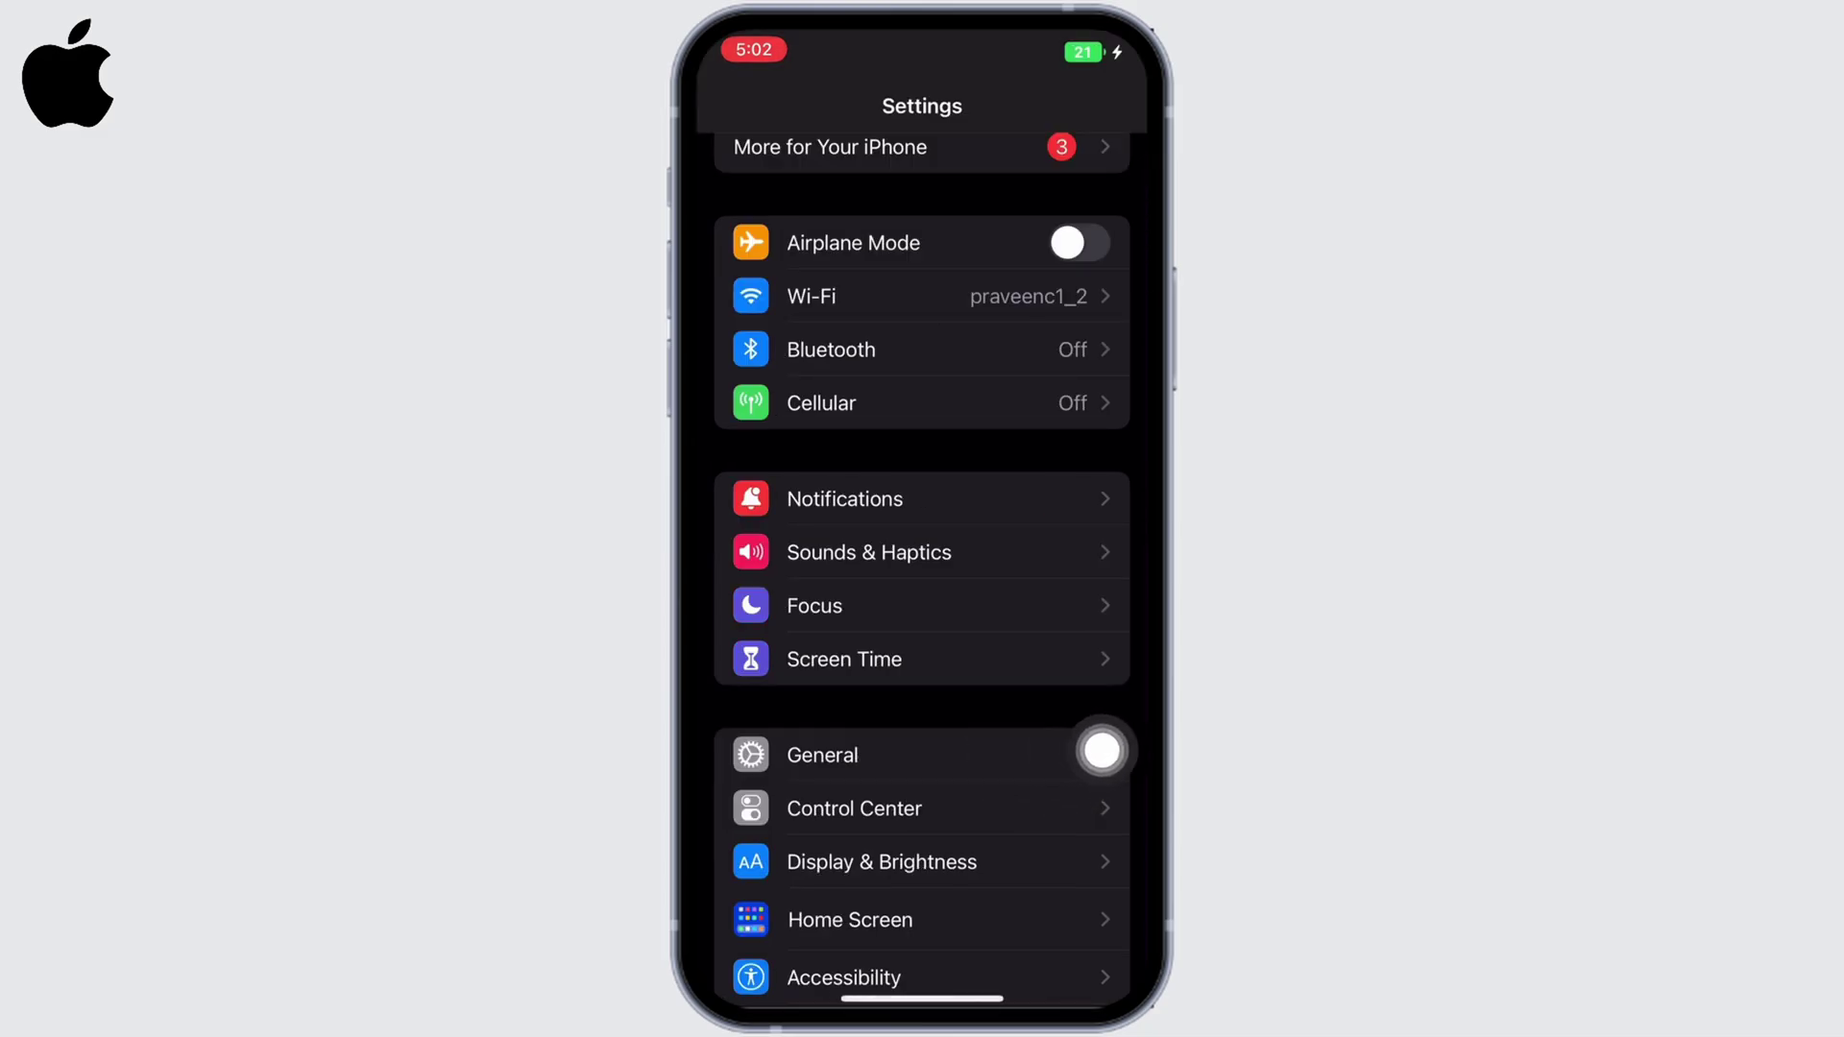
Step: Go into General settings, which lists Transfer or Reset iPhone
{"action": "left_click", "coordinate": [1094, 752]}
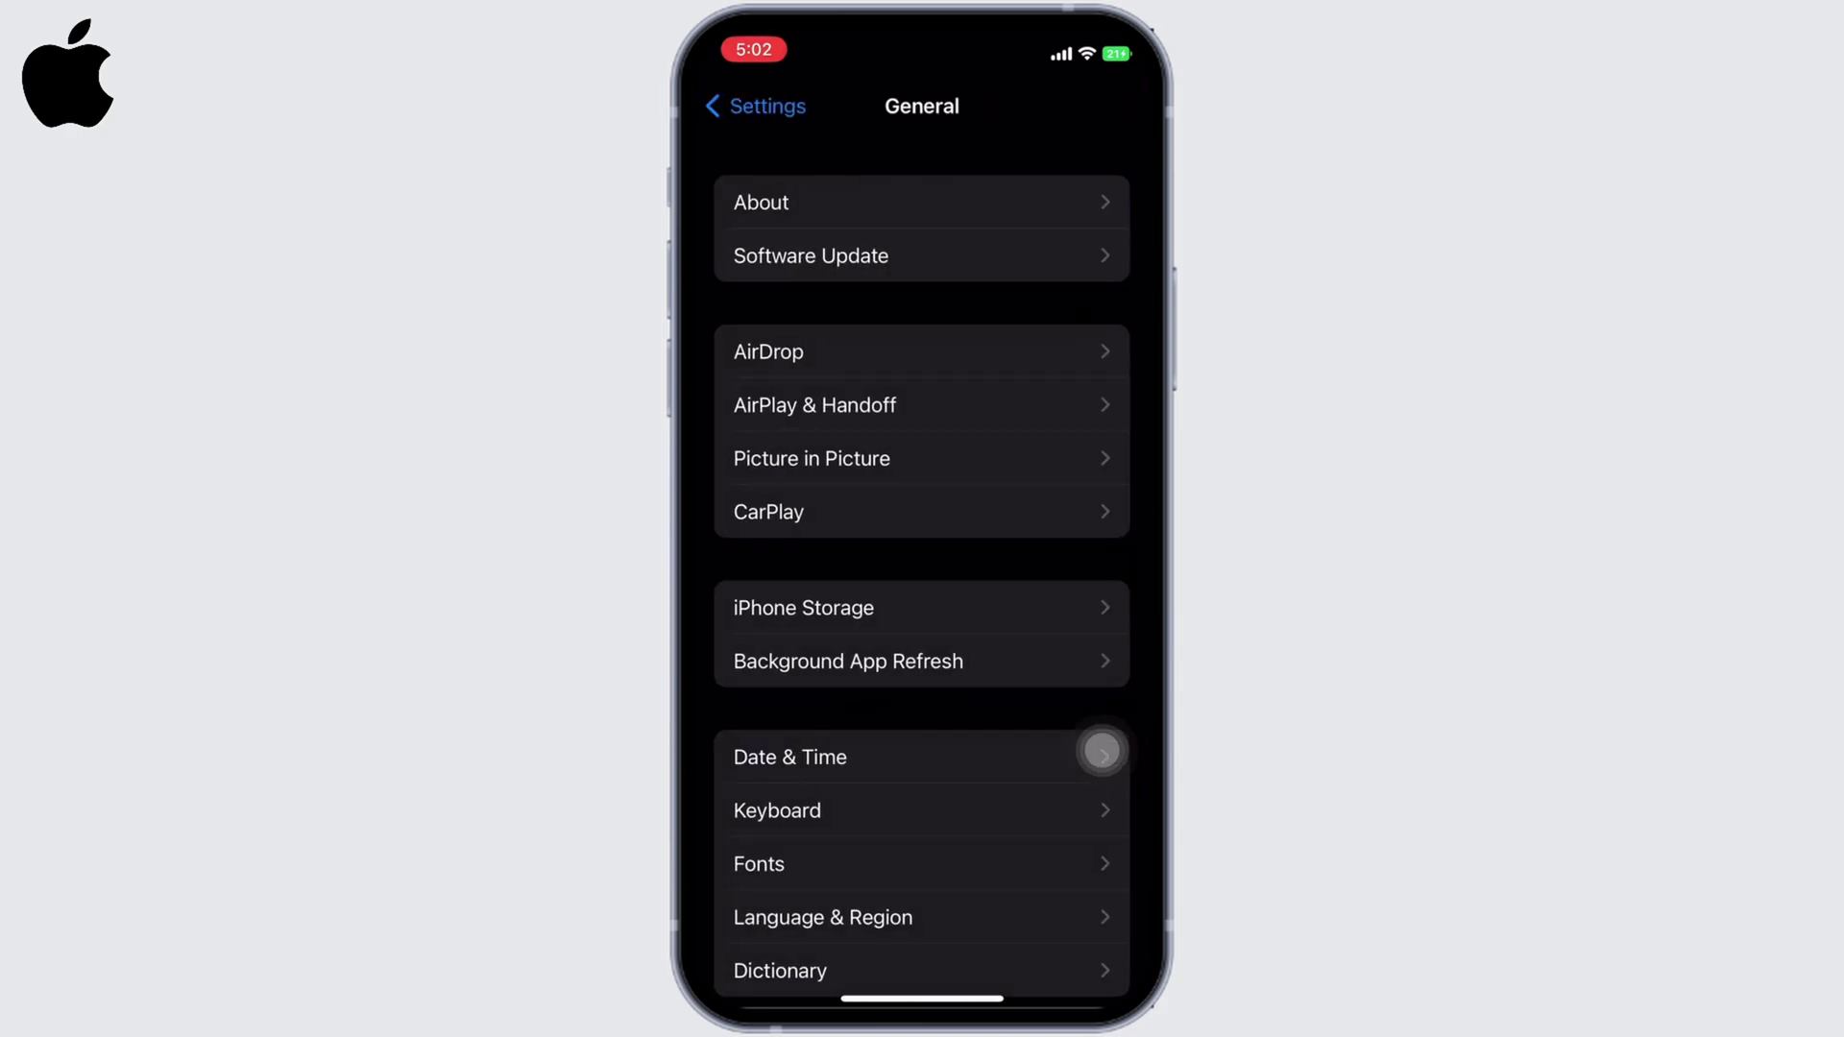
{"action": "scroll", "coordinate": [1101, 751], "scroll_direction": "down", "scroll_amount": 5}
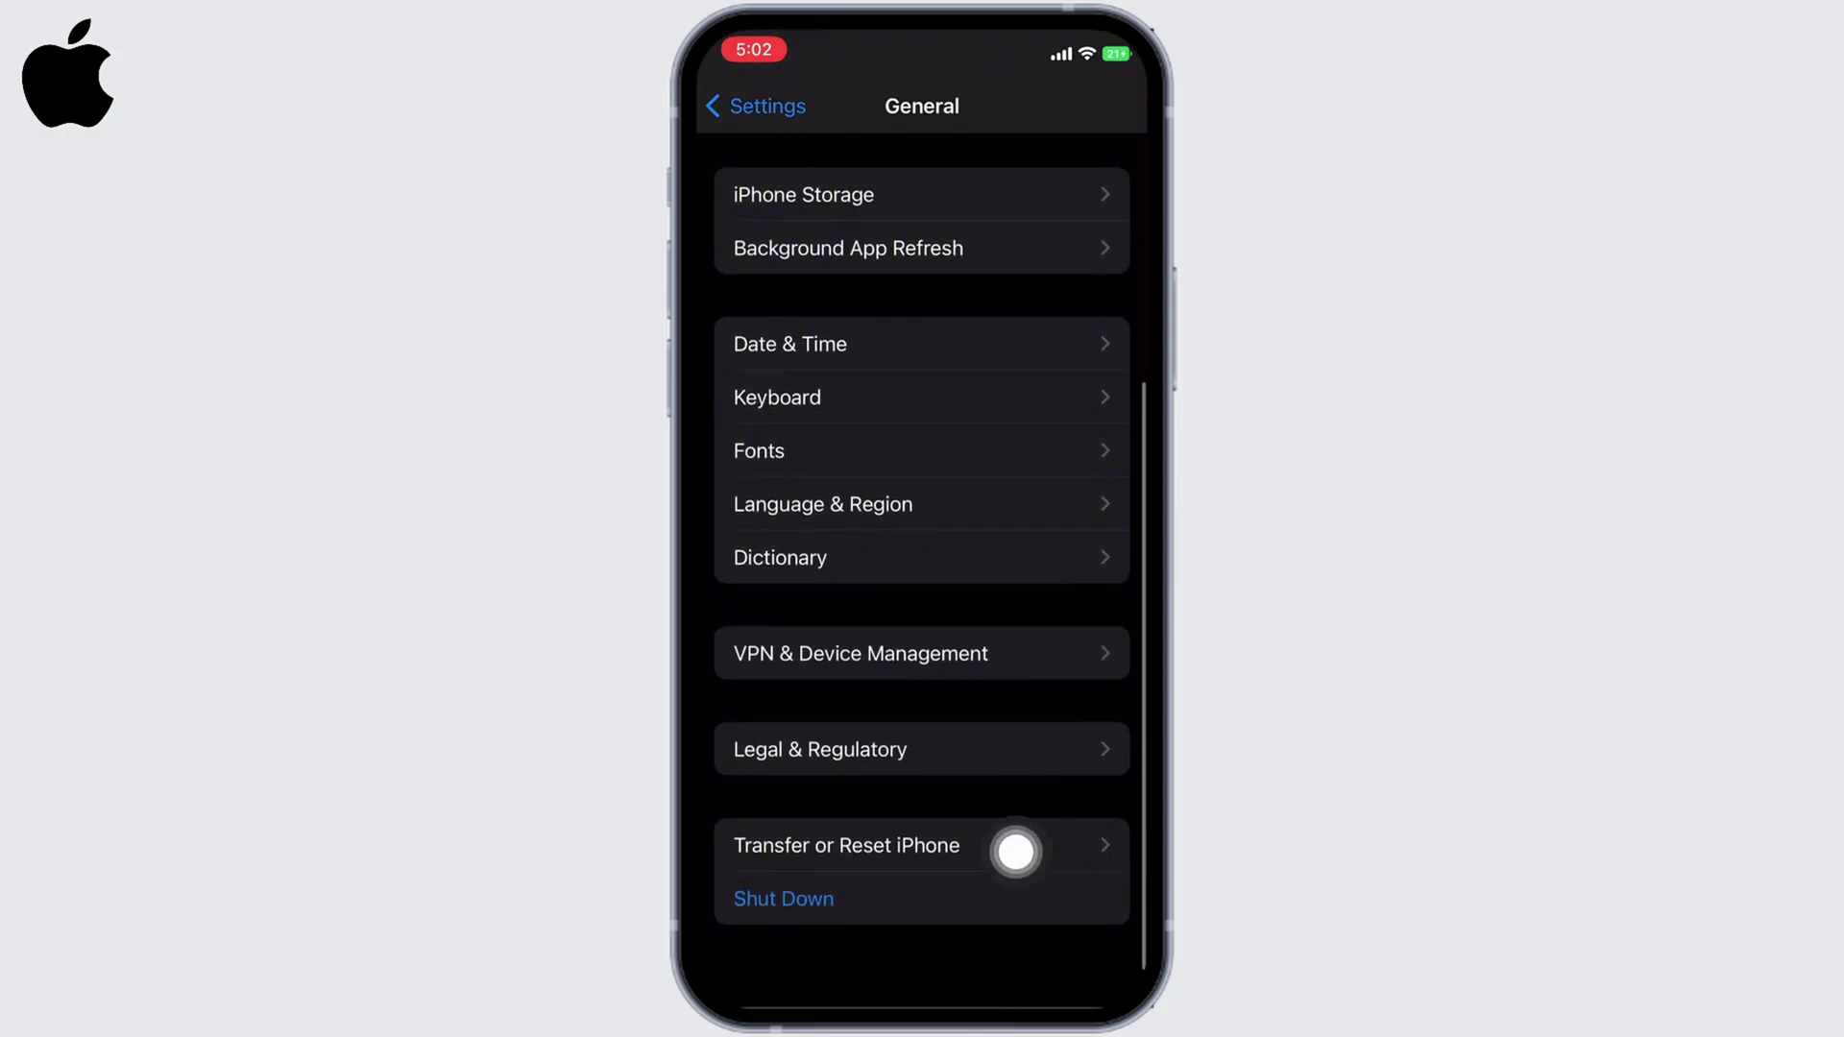
Step: Confirm Reset All Settings under Transfer or Reset iPhone, then go to Cellular after the restart
{"action": "left_click", "coordinate": [1092, 842]}
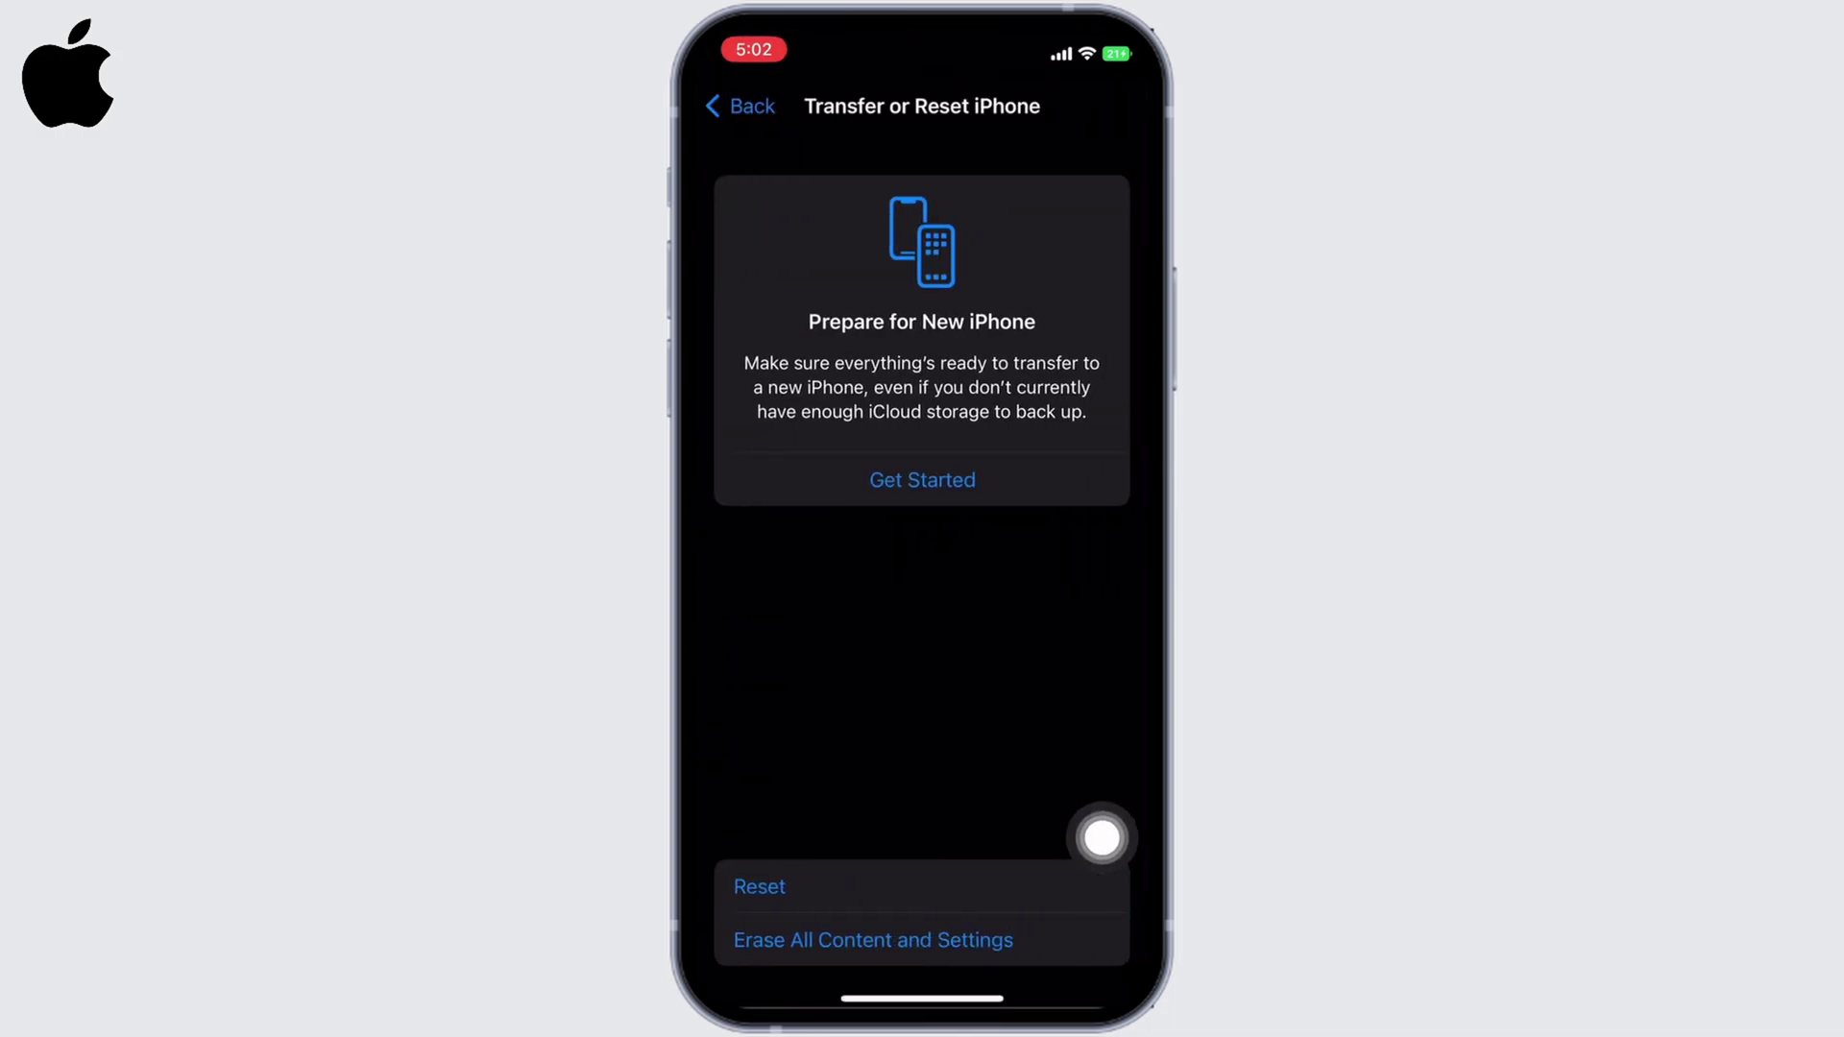
{"action": "left_click", "coordinate": [1095, 885]}
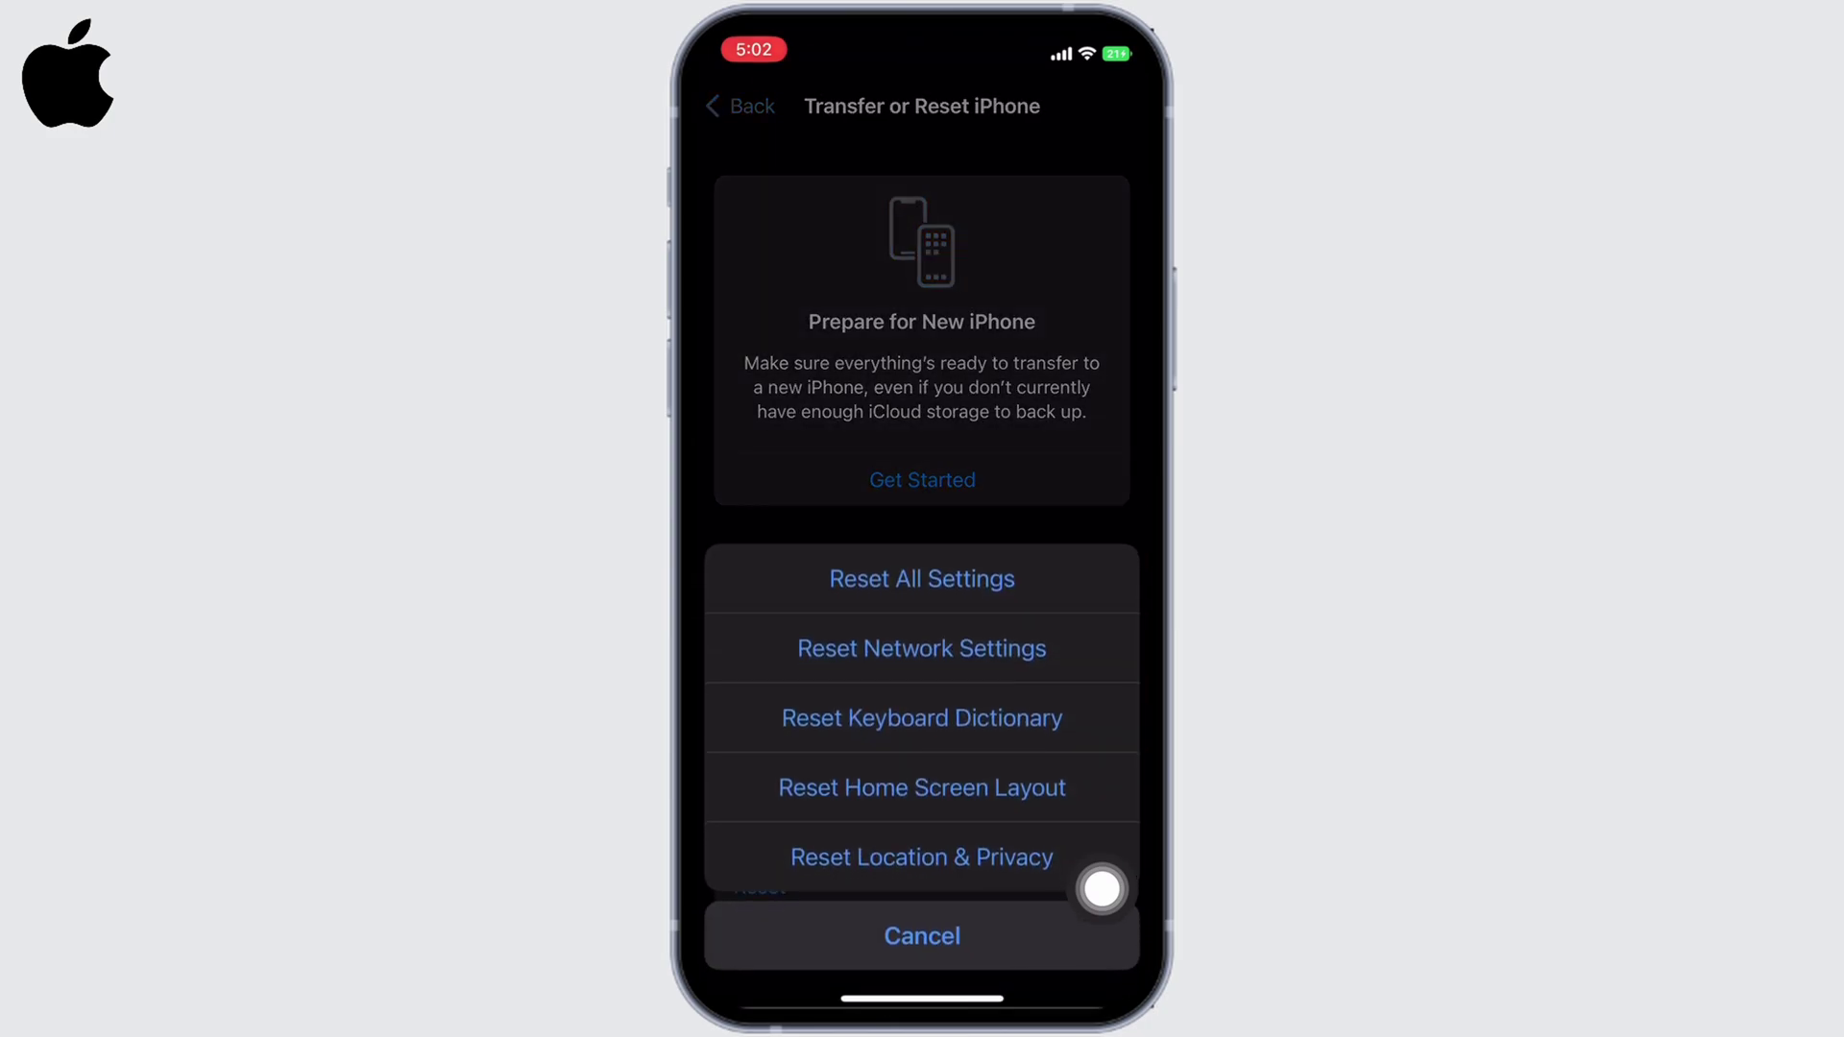
{"action": "left_click", "coordinate": [1102, 562]}
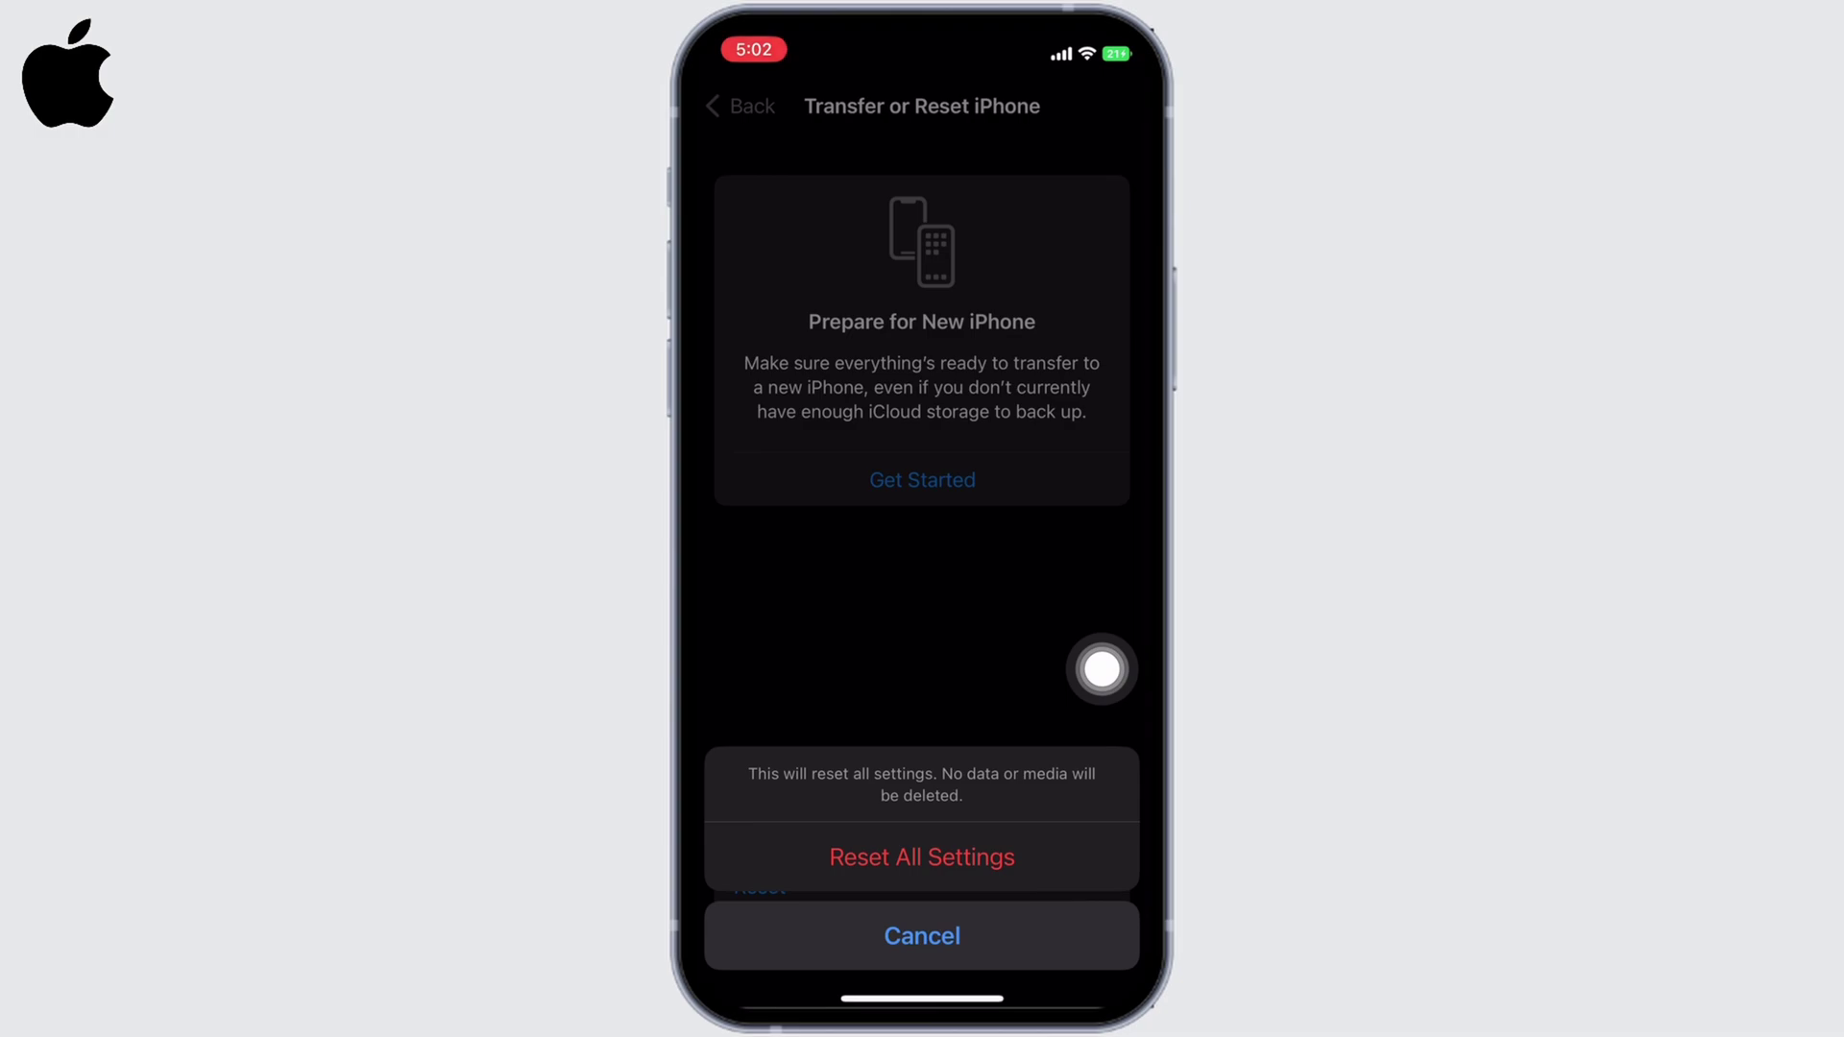
{"action": "left_click", "coordinate": [1101, 667]}
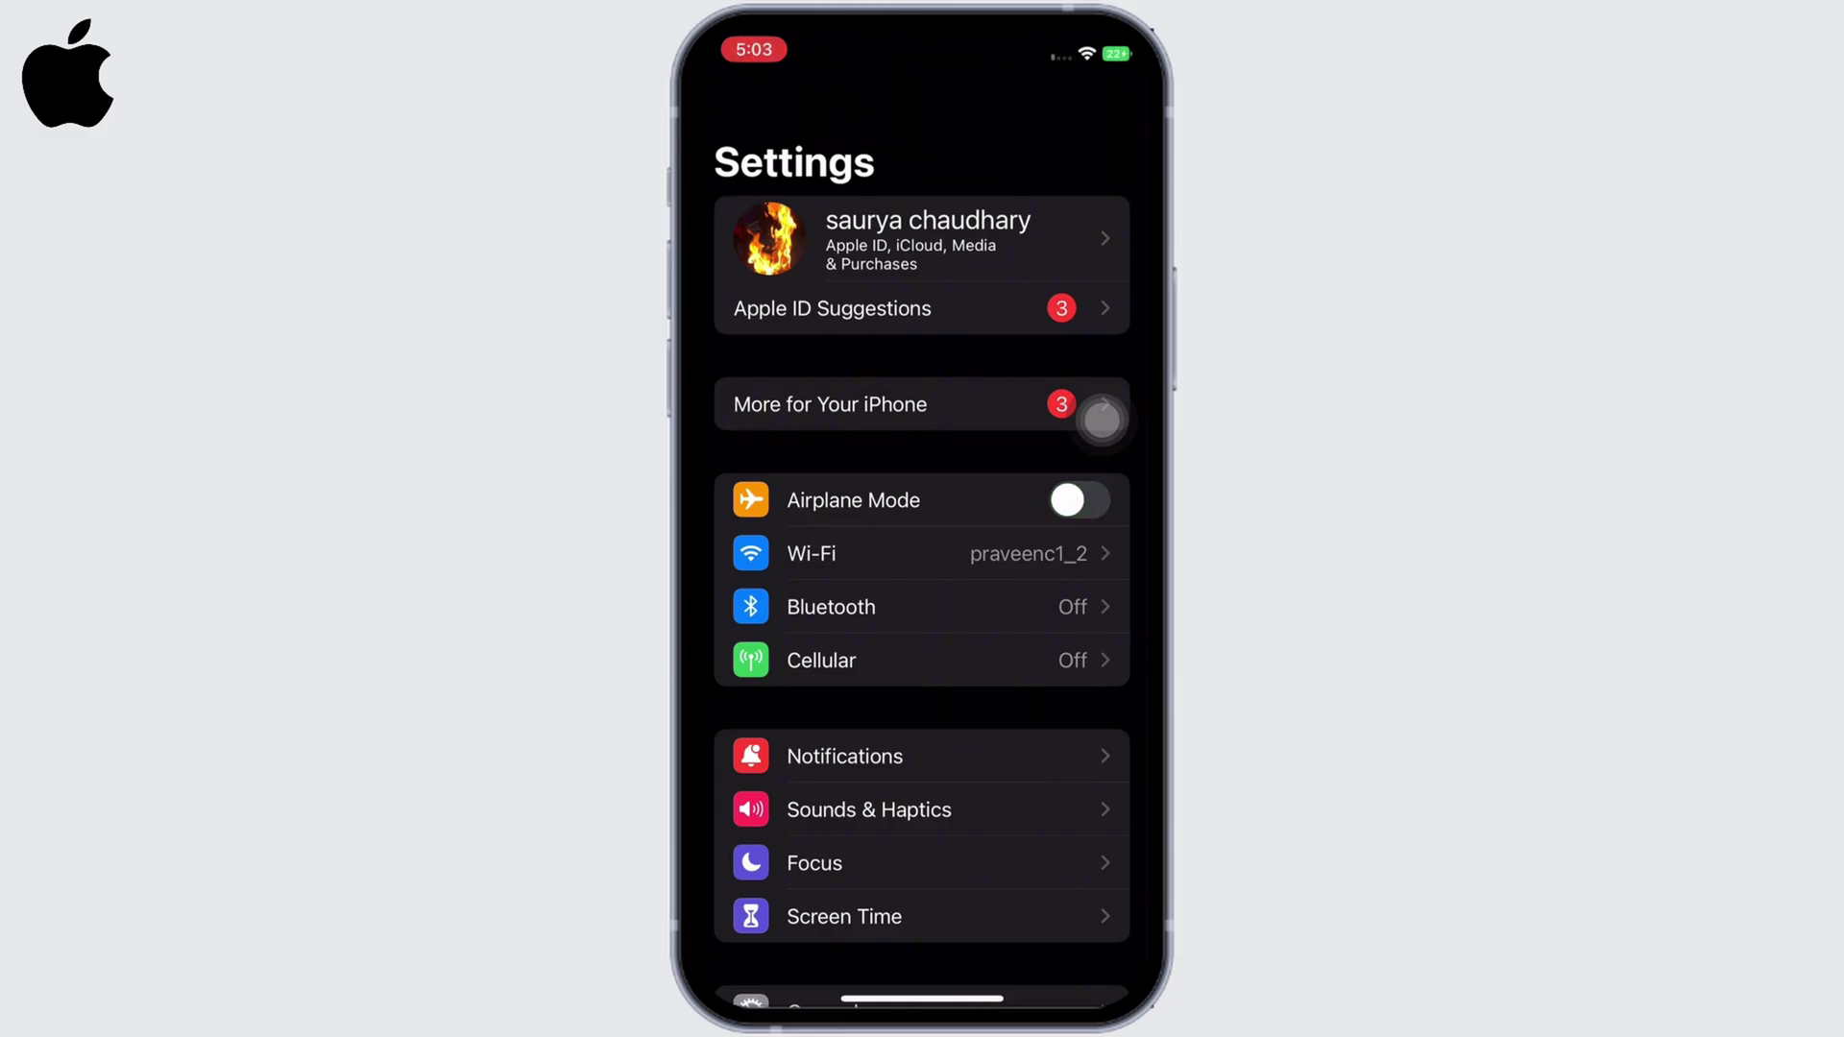
{"action": "scroll", "coordinate": [1099, 418], "scroll_direction": "down", "scroll_amount": 5}
{"action": "left_click", "coordinate": [1060, 325]}
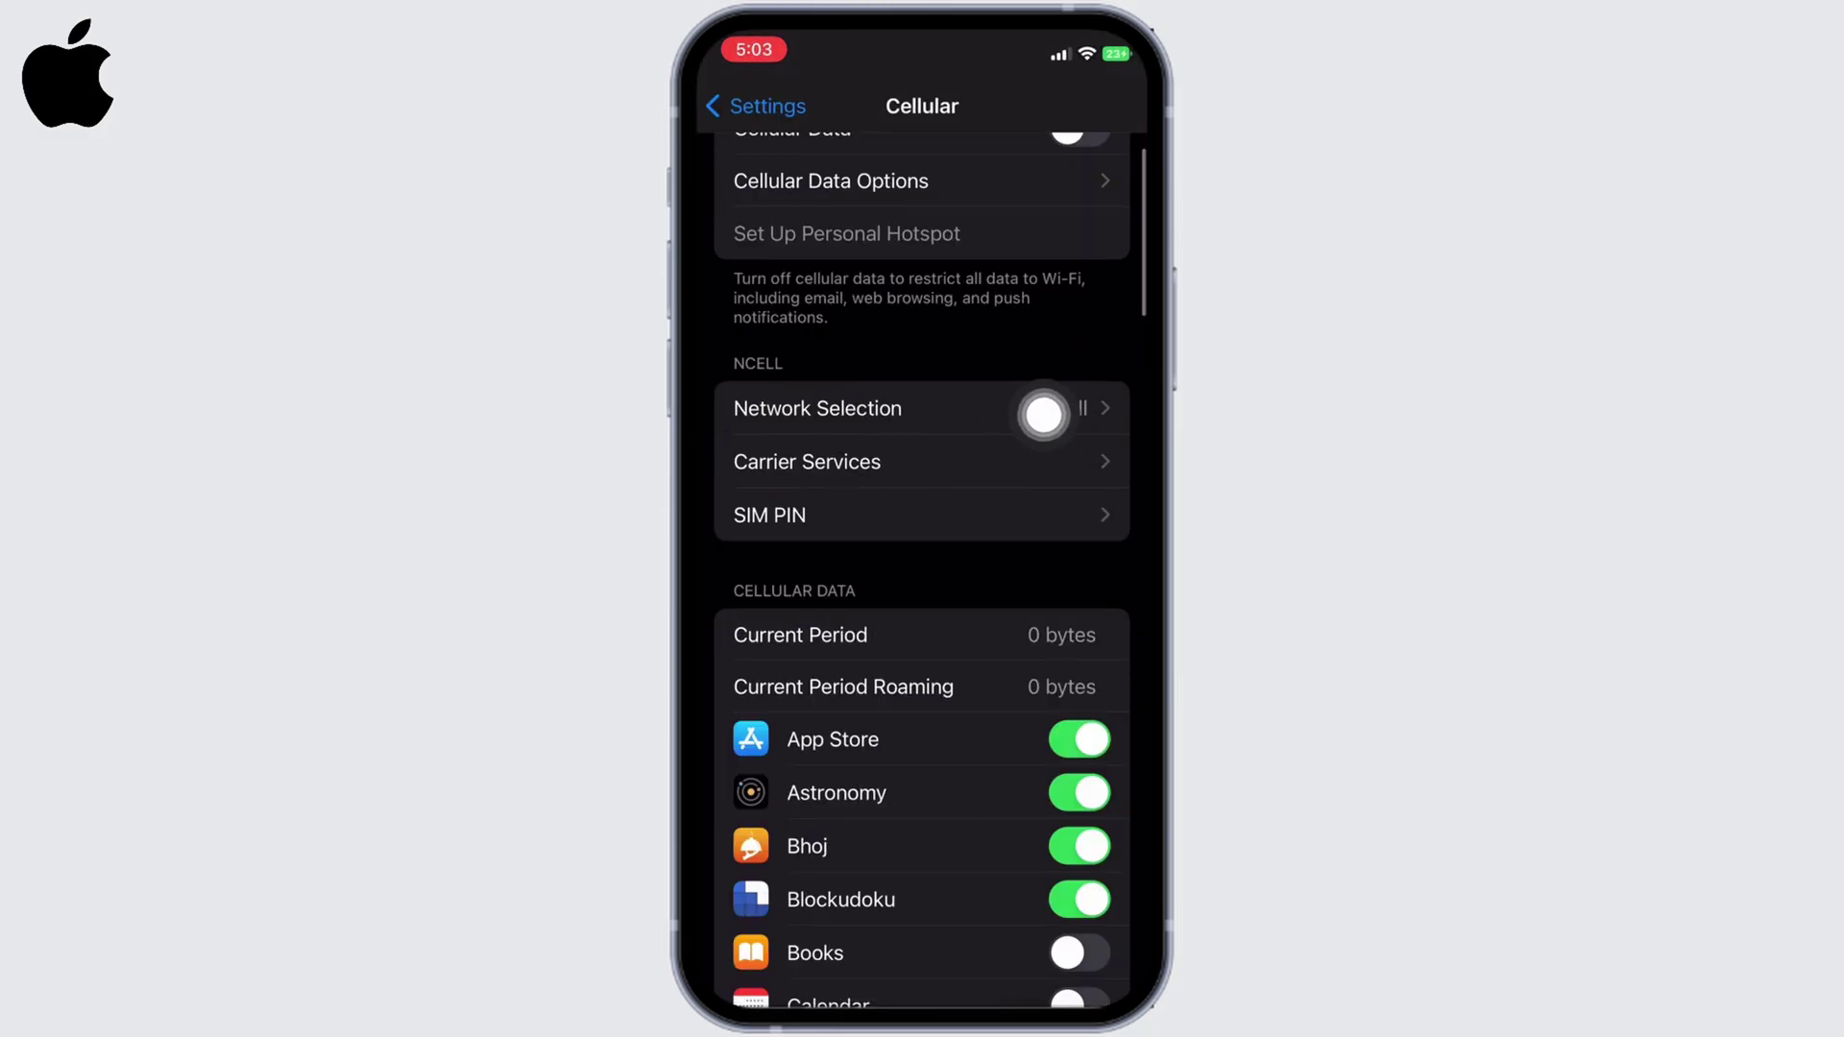
Step: Switch on Automatic in Network Selection, hiding the Ncell and Nepal Telecom list
{"action": "left_click", "coordinate": [1075, 408]}
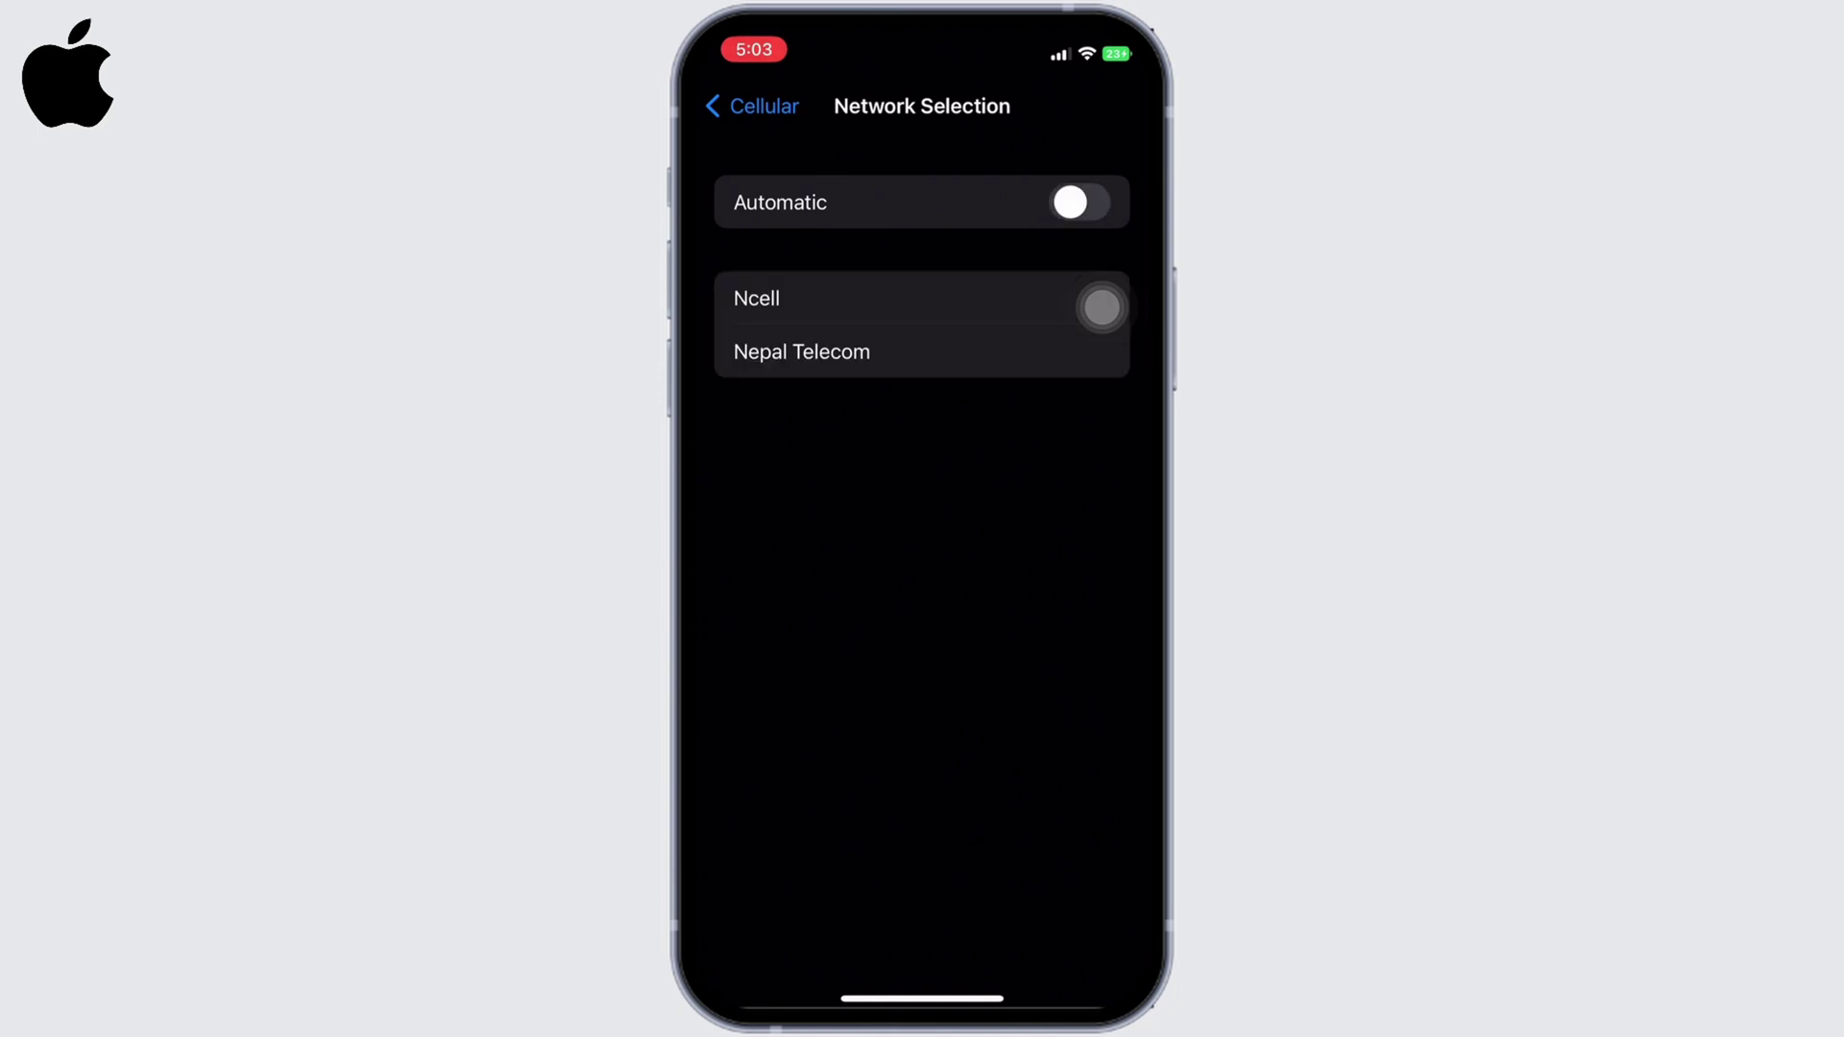
{"action": "left_click", "coordinate": [1080, 203]}
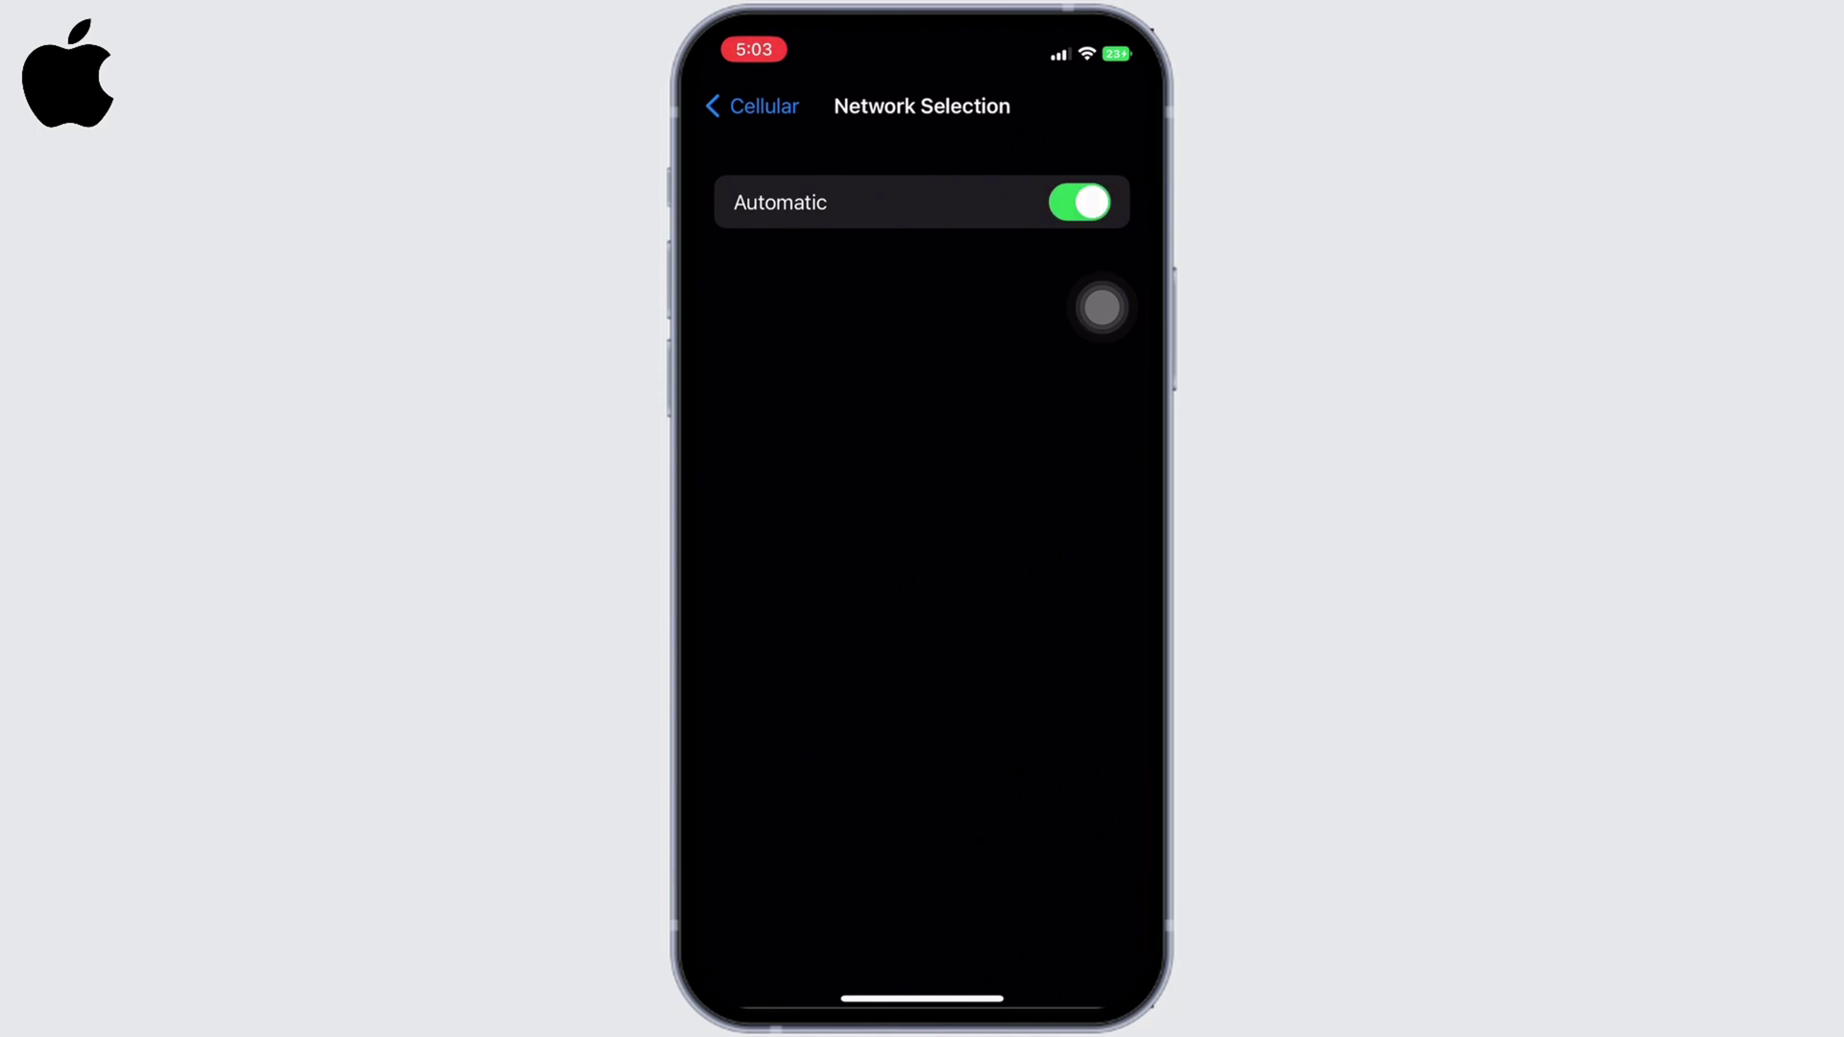